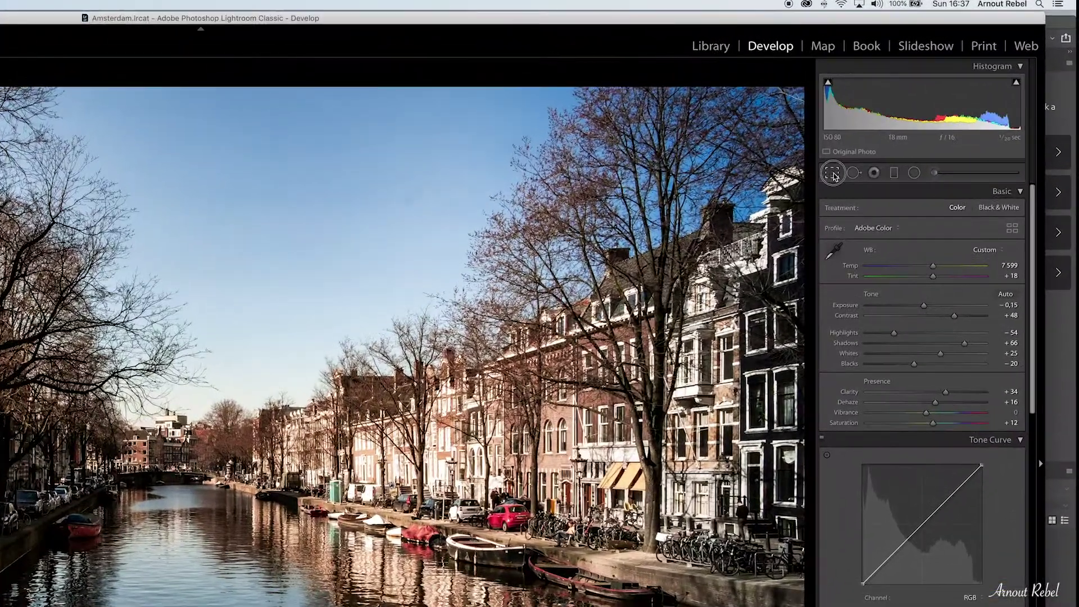
# Step: Crop the canal photo to a custom 1350 x 2160 aspect ratio and commit the crop
pyautogui.click(927, 110)
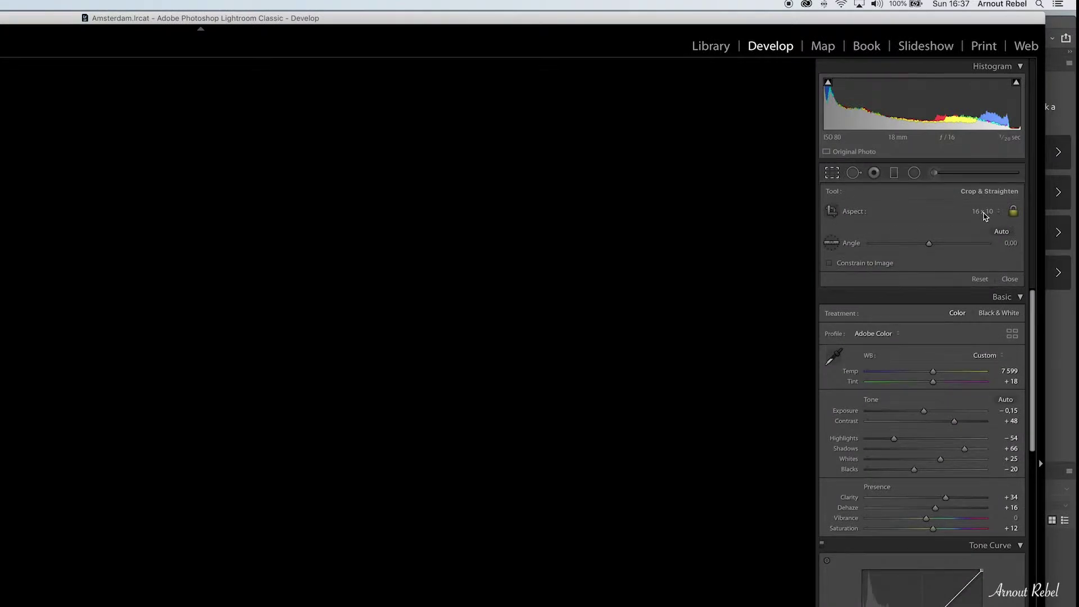
pyautogui.click(985, 217)
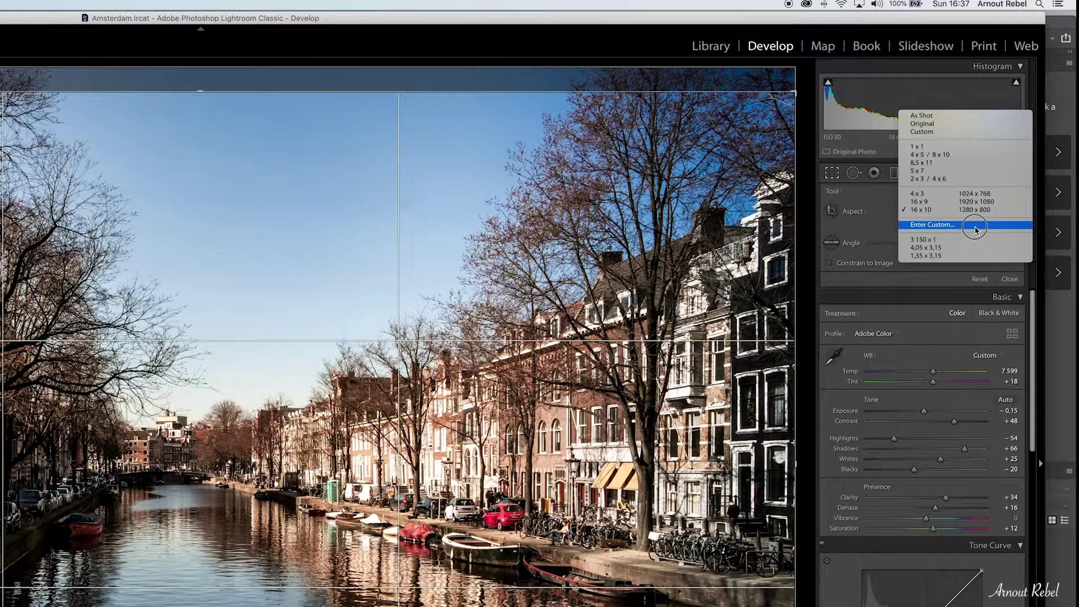
pyautogui.click(975, 225)
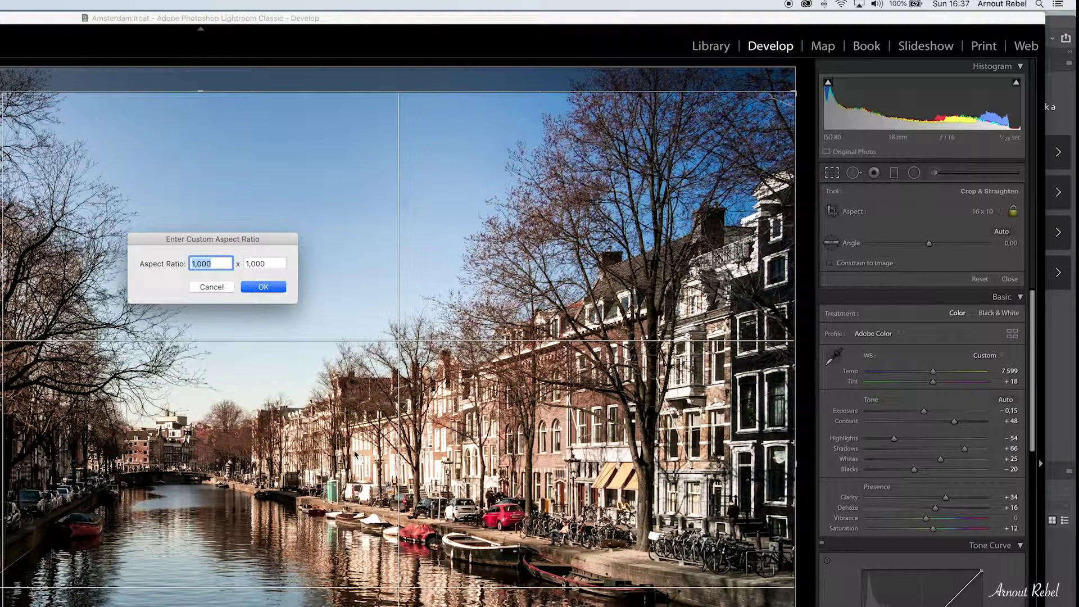
pyautogui.write('1350')
pyautogui.press('Tab')
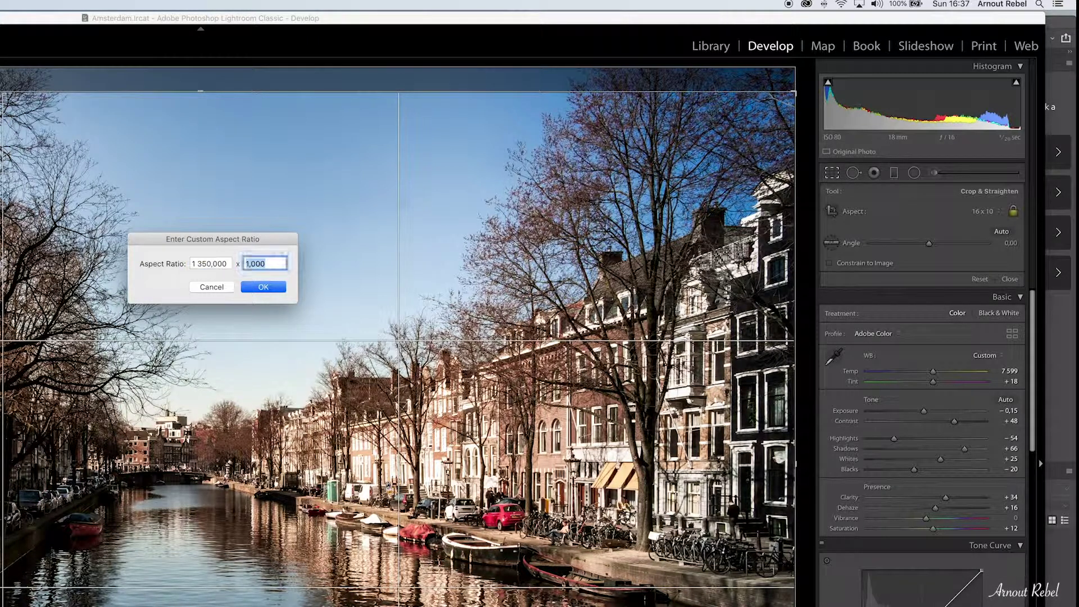
pyautogui.write('2160')
pyautogui.press('Return')
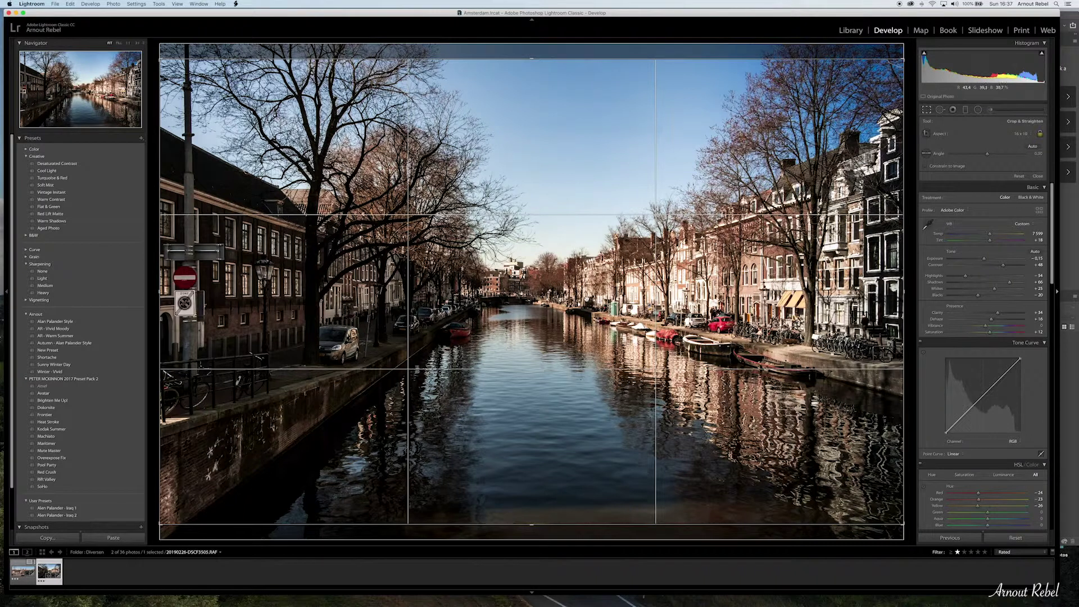
pyautogui.press('Return')
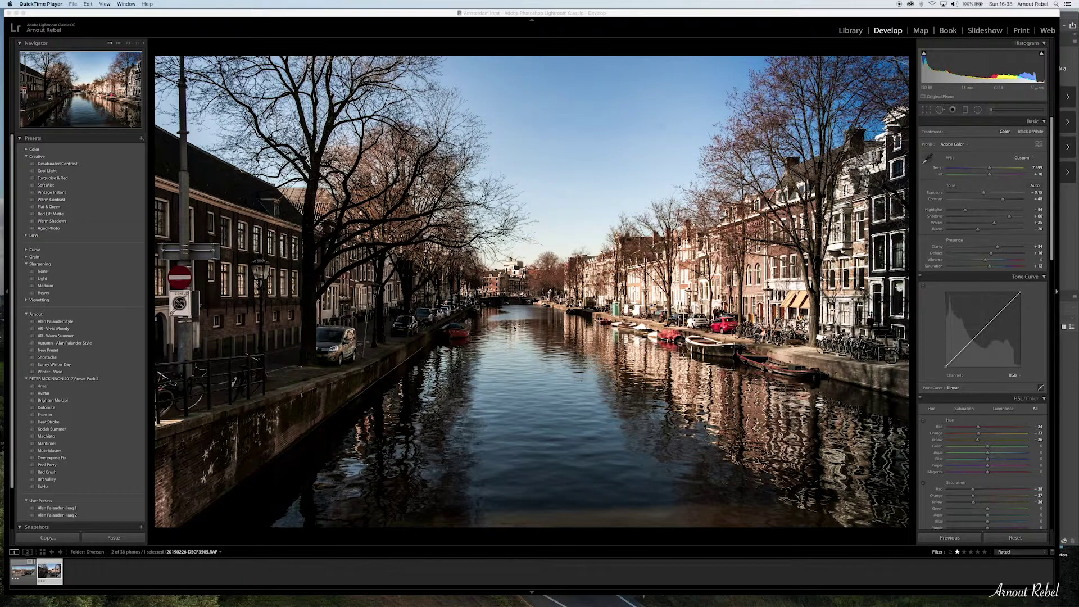
# Step: Send the cropped canal photo to Adobe Photoshop CC 2019 via Edit In
pyautogui.rightClick(515, 327)
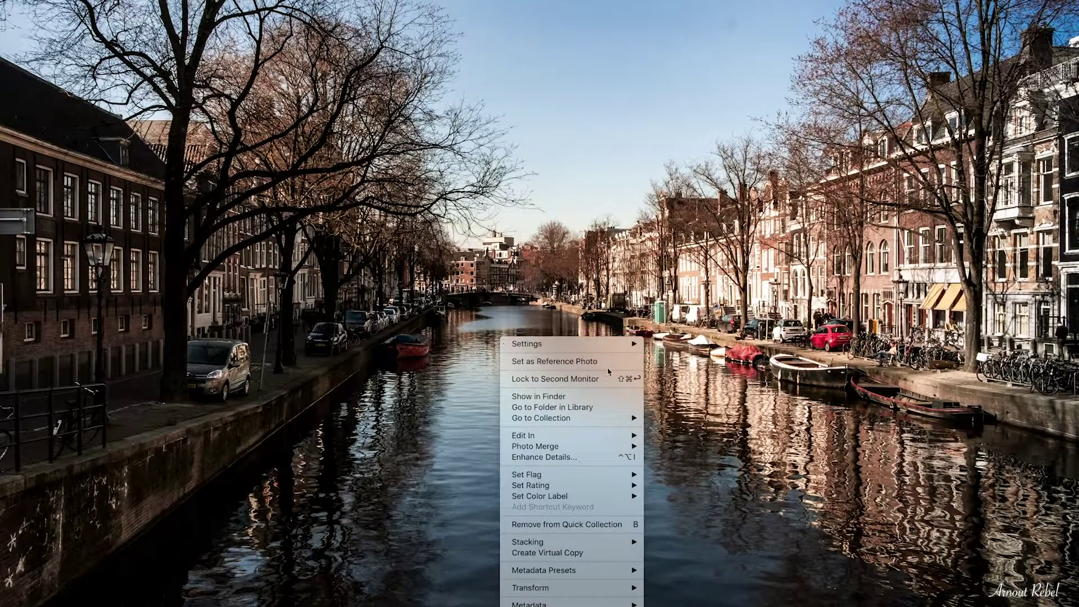
pyautogui.moveTo(557, 435)
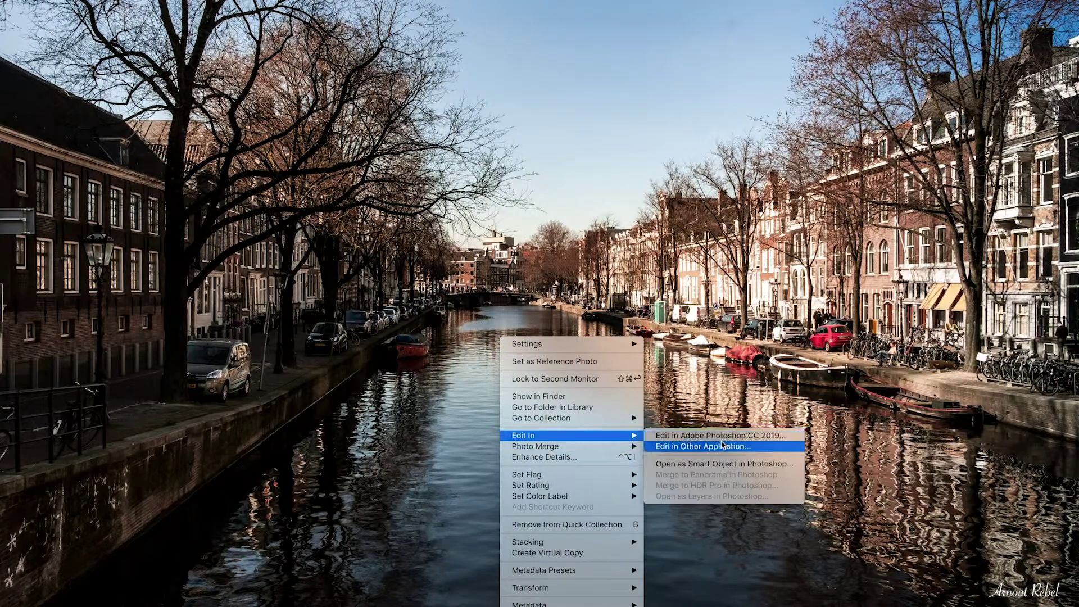
pyautogui.click(722, 438)
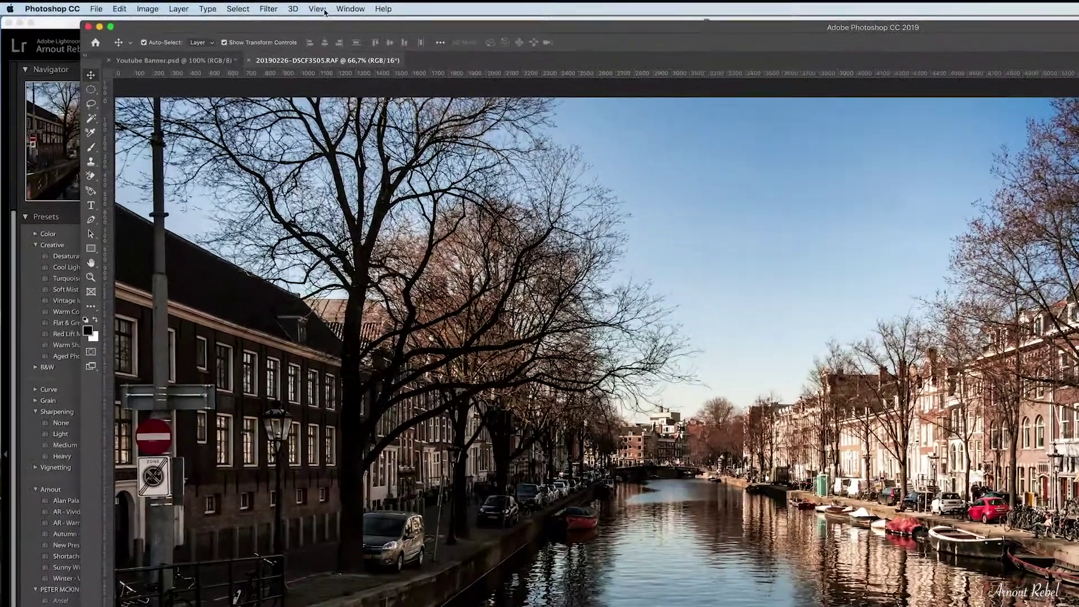
# Step: Create a New Guide Layout with 2 columns to place a centre vertical guide
pyautogui.click(328, 9)
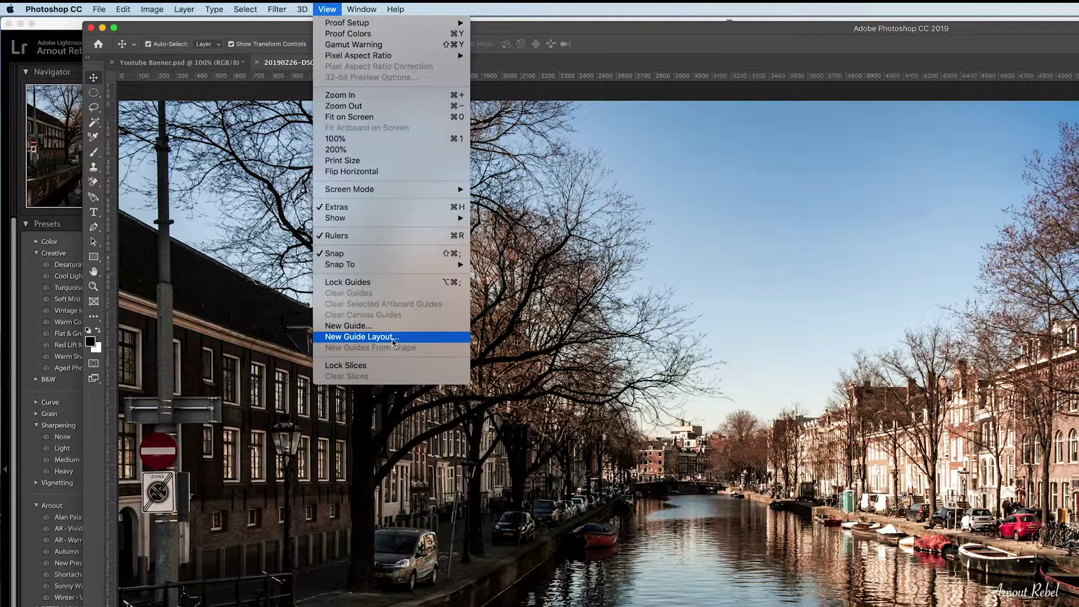
pyautogui.click(393, 338)
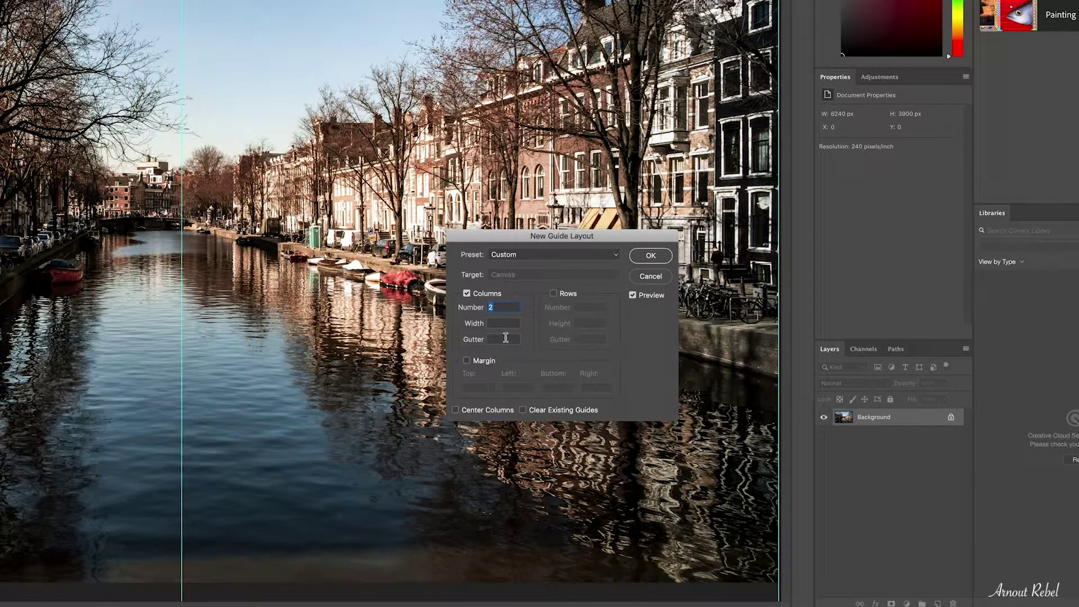
pyautogui.click(650, 255)
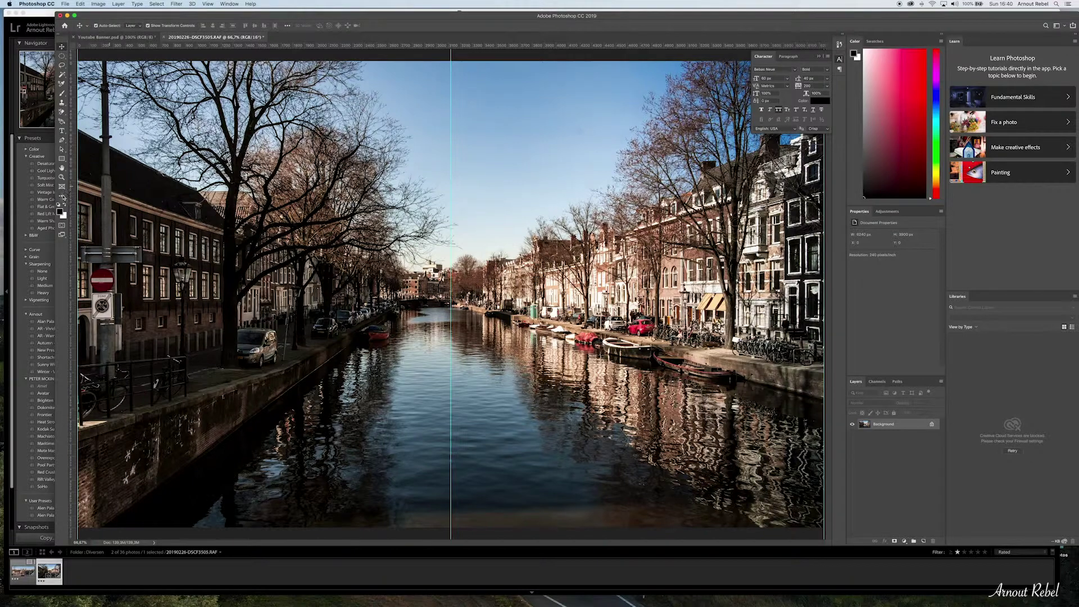
# Step: Use the Slice tool's Slices From Guides to cut the photo into two slices
pyautogui.click(62, 196)
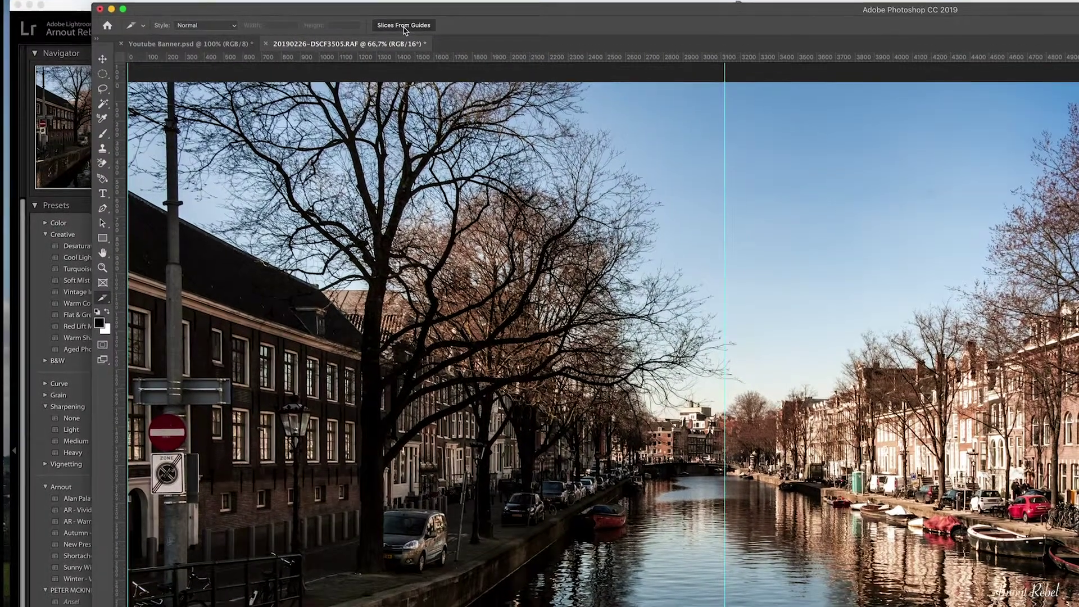
pyautogui.click(404, 26)
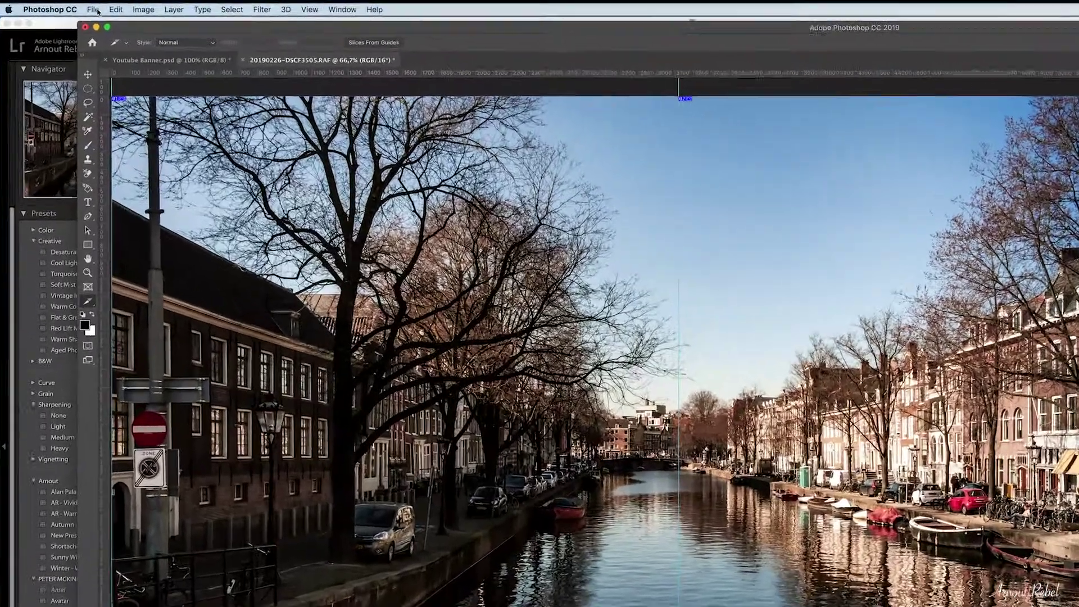
# Step: Open Save for Web (Legacy) with the preview set to Fit on Screen, leaving the format unchanged
pyautogui.click(97, 11)
pyautogui.moveTo(110, 158)
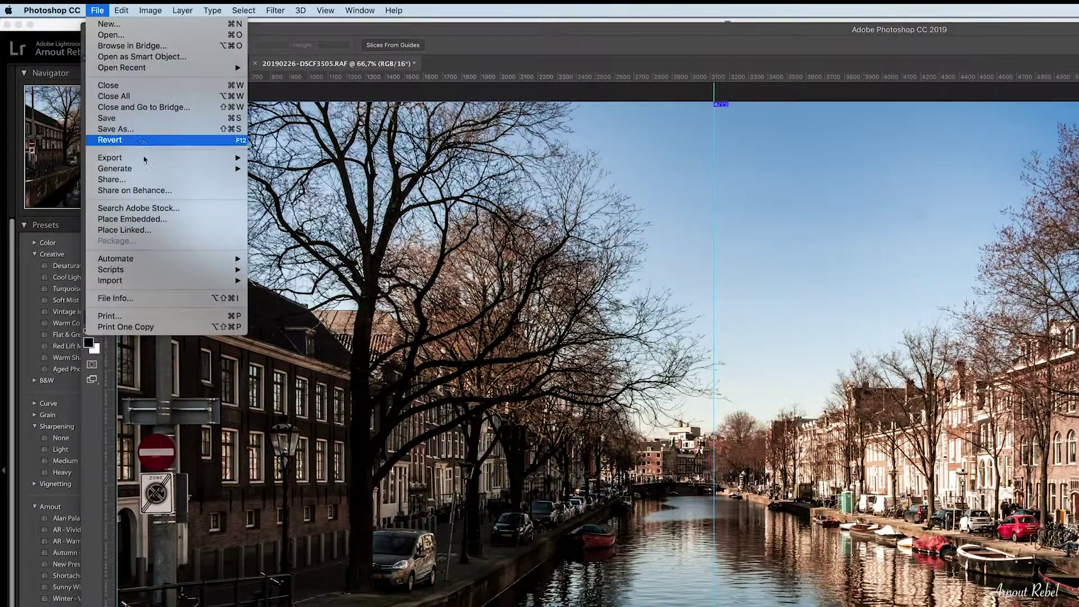
pyautogui.click(314, 204)
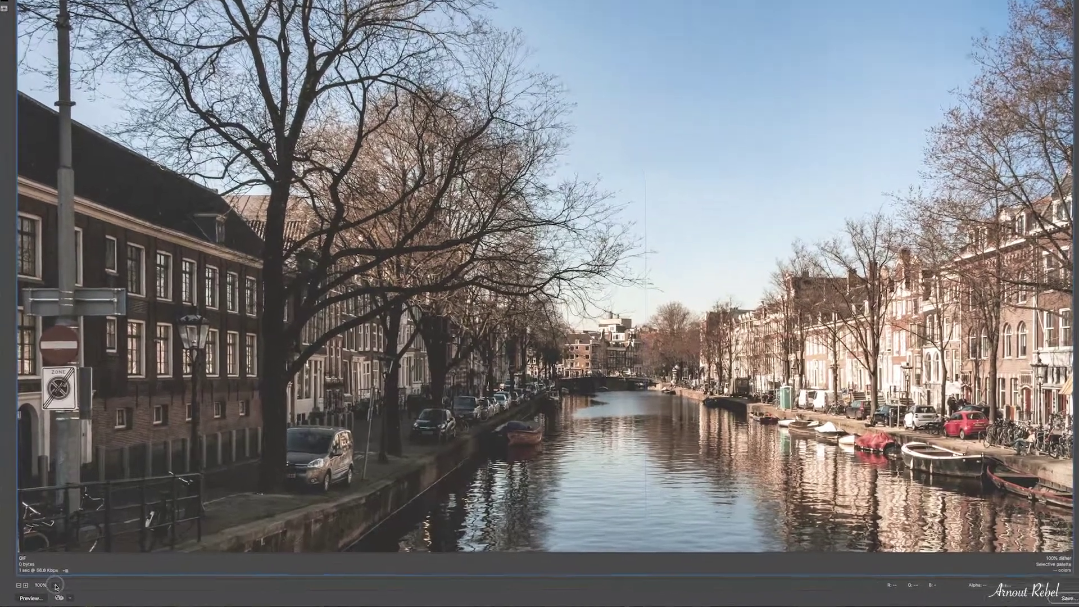
pyautogui.click(55, 587)
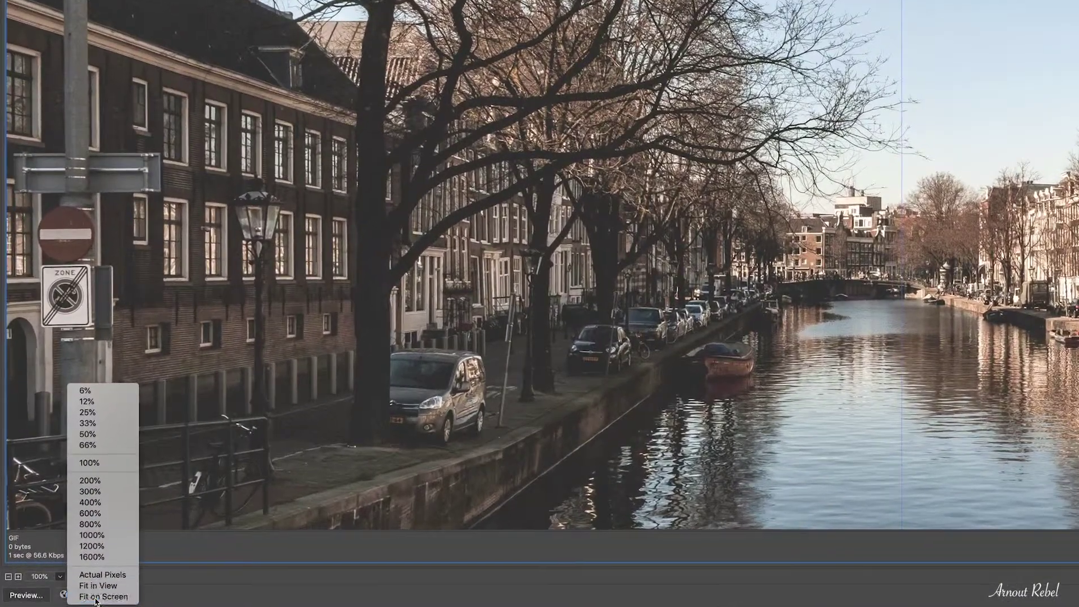
pyautogui.click(85, 593)
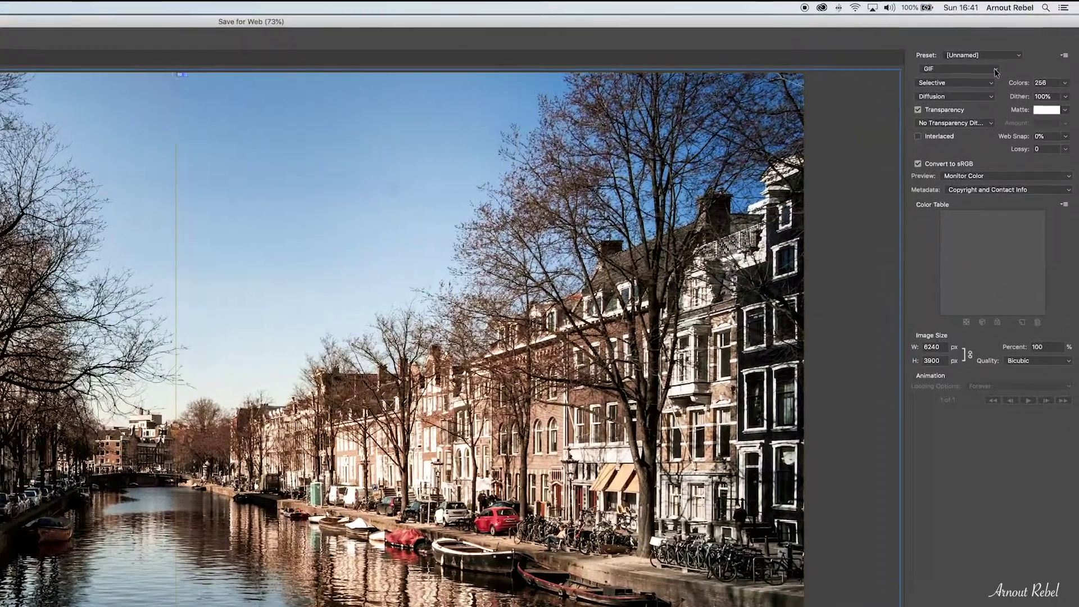
pyautogui.click(996, 71)
pyautogui.click(961, 85)
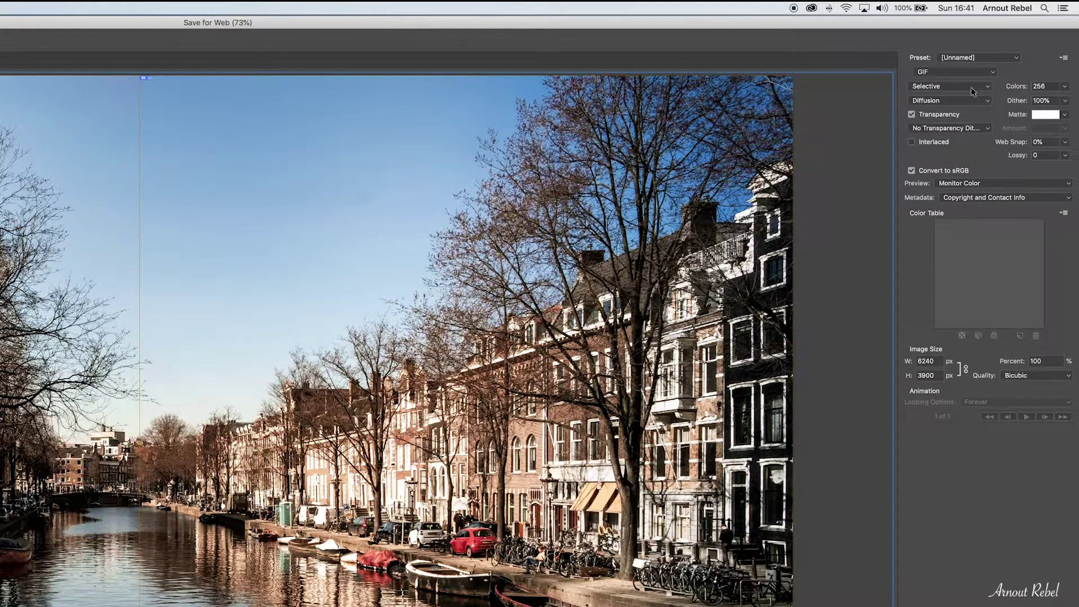
# Step: Set the web export to the JPEG High preset with image height 1350 pixels
pyautogui.click(971, 86)
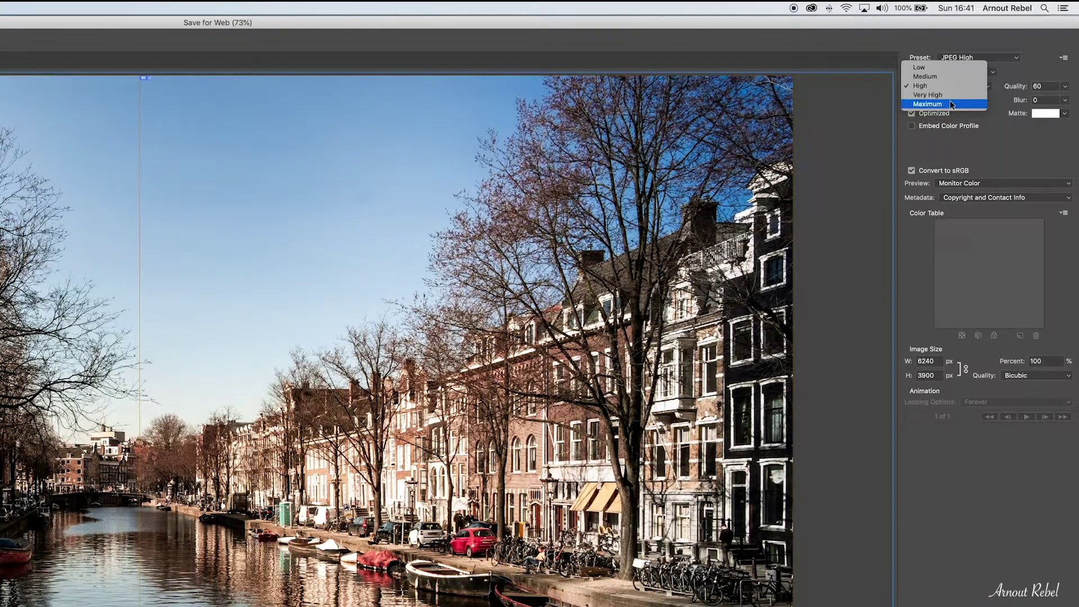
pyautogui.click(1012, 143)
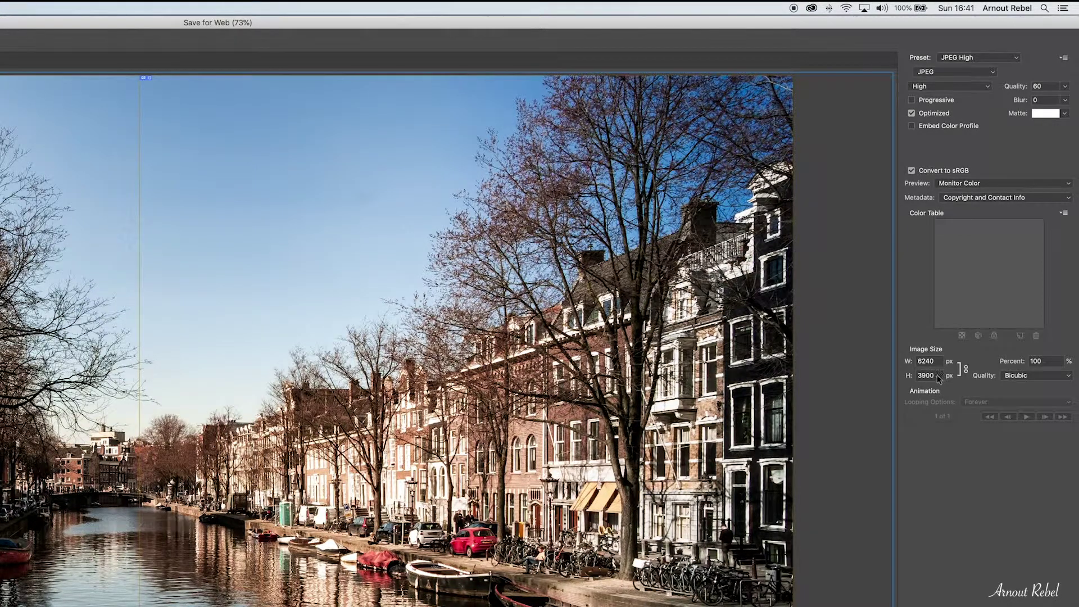
pyautogui.doubleClick(938, 374)
pyautogui.write('1359')
pyautogui.press('BackSpace')
pyautogui.write('0')
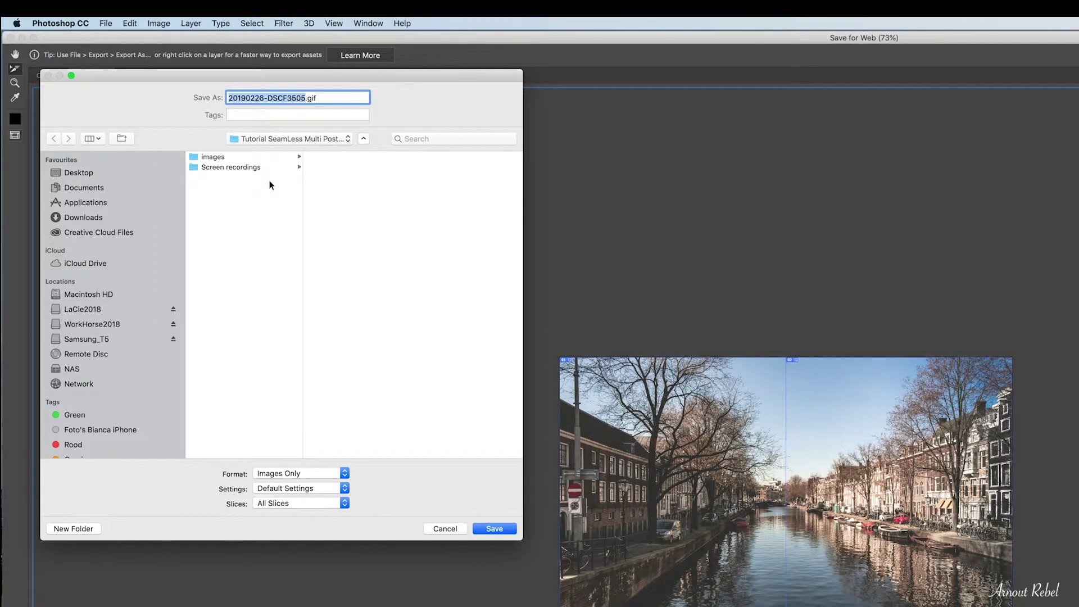
pyautogui.press('Right')
pyautogui.press('Right')
pyautogui.press('Right')
pyautogui.press('Right')
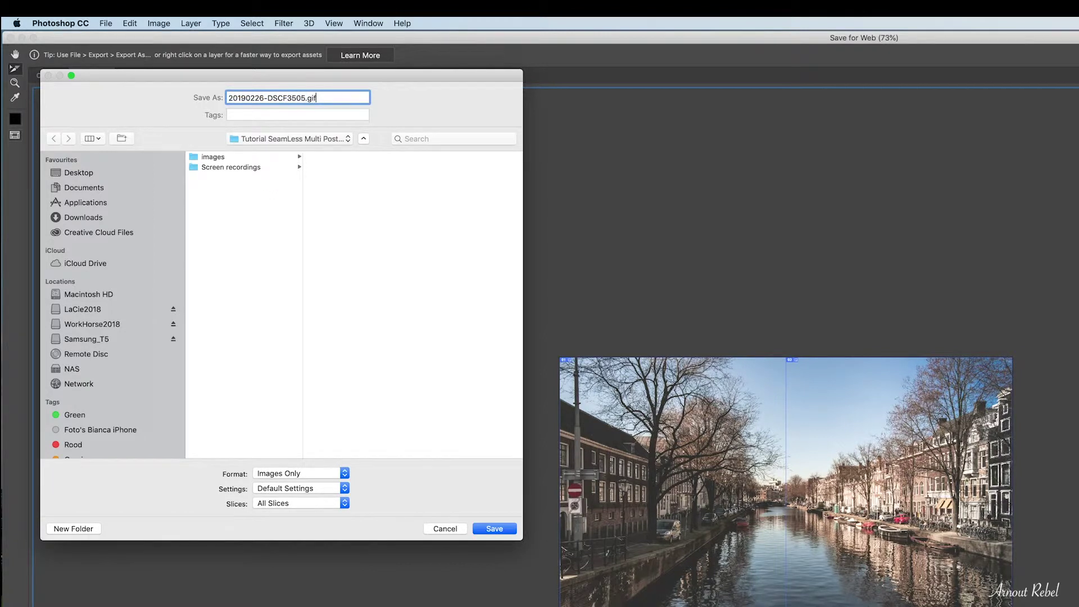
# Step: Save the sliced JPEG export with the file name 'Amsterdam PANO'
pyautogui.press('super+a')
pyautogui.write('Amsterdam PANO')
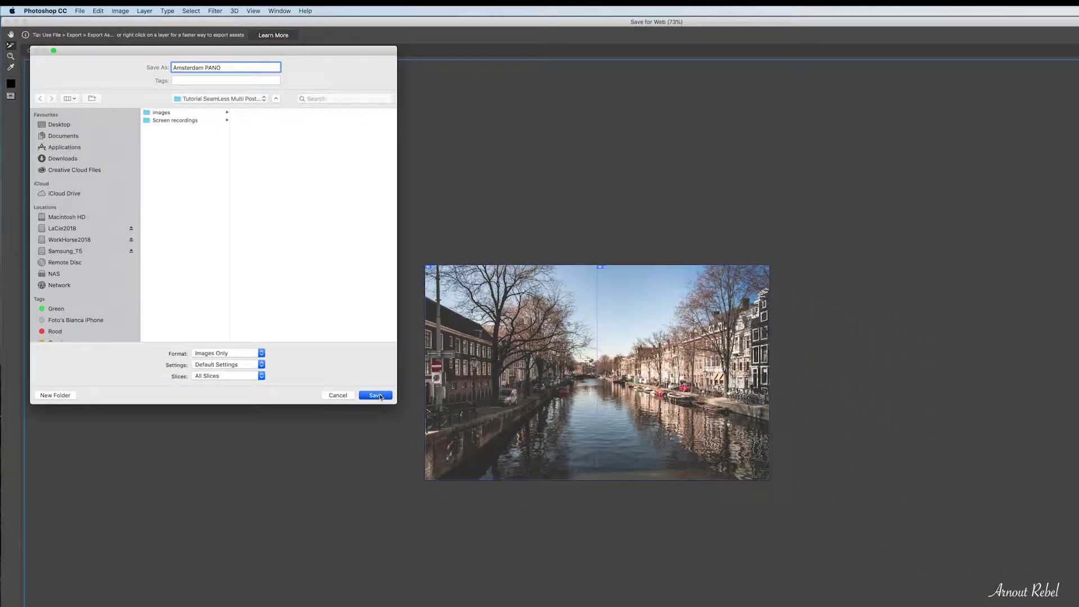
pyautogui.click(375, 396)
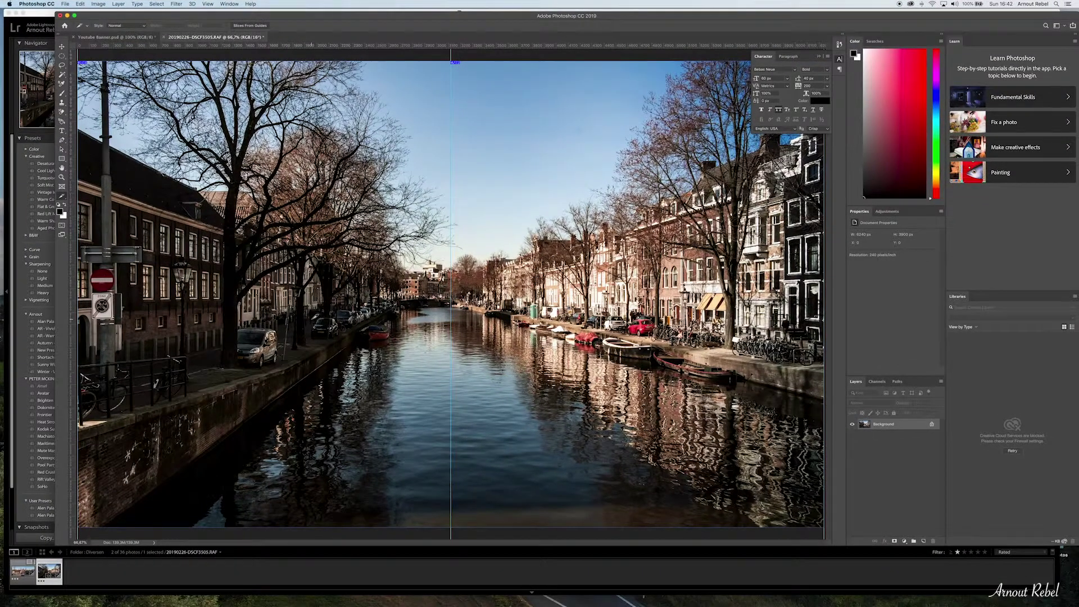